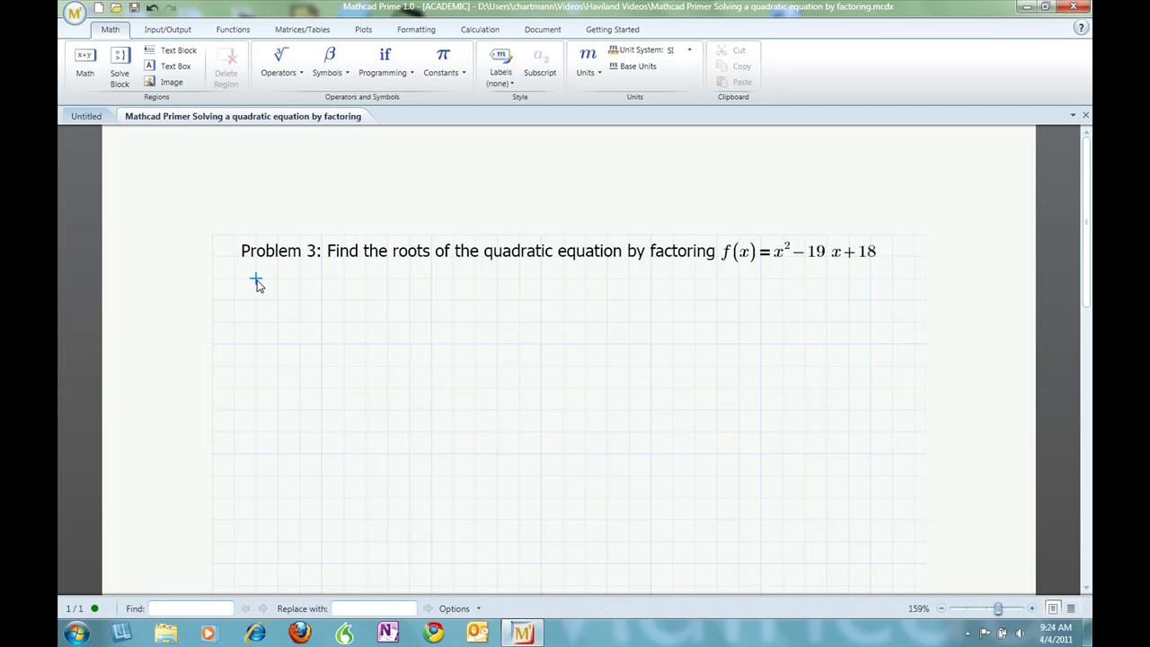
# Step: Enter the equation x²−19x+18=0 as a new math region under the Problem 3 text
pyautogui.write('x')
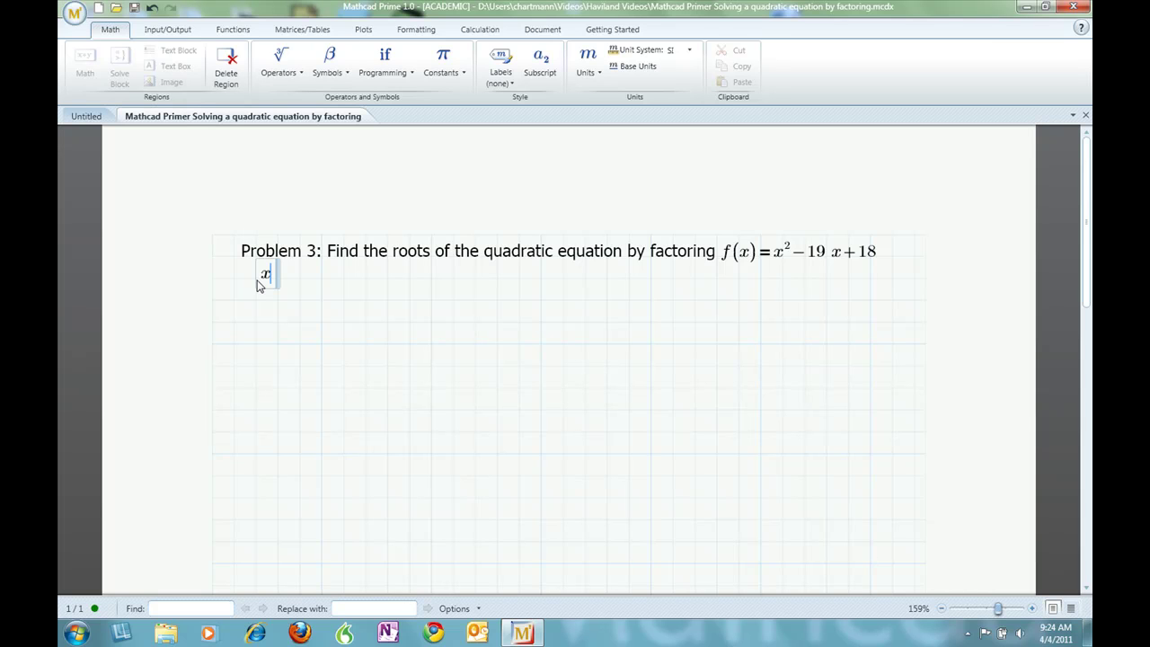
pyautogui.write('^2')
pyautogui.press('Right')
pyautogui.write('-19*x')
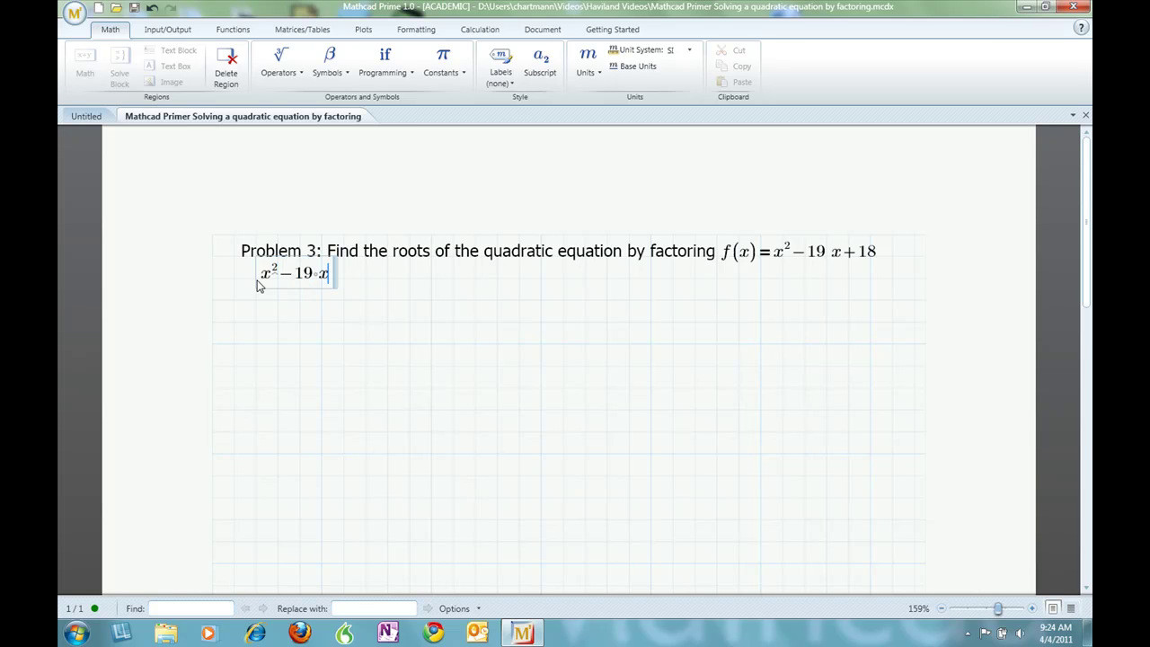
pyautogui.write('+18')
pyautogui.hotkey('ctrl', '=')
pyautogui.write('0')
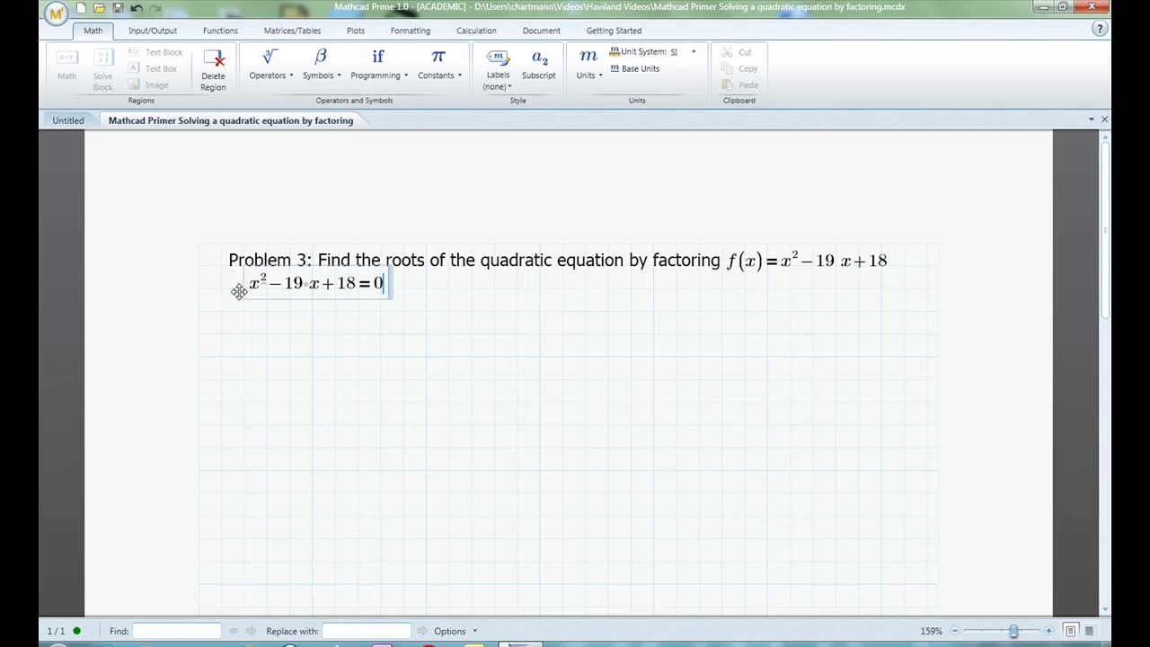
pyautogui.click(427, 333)
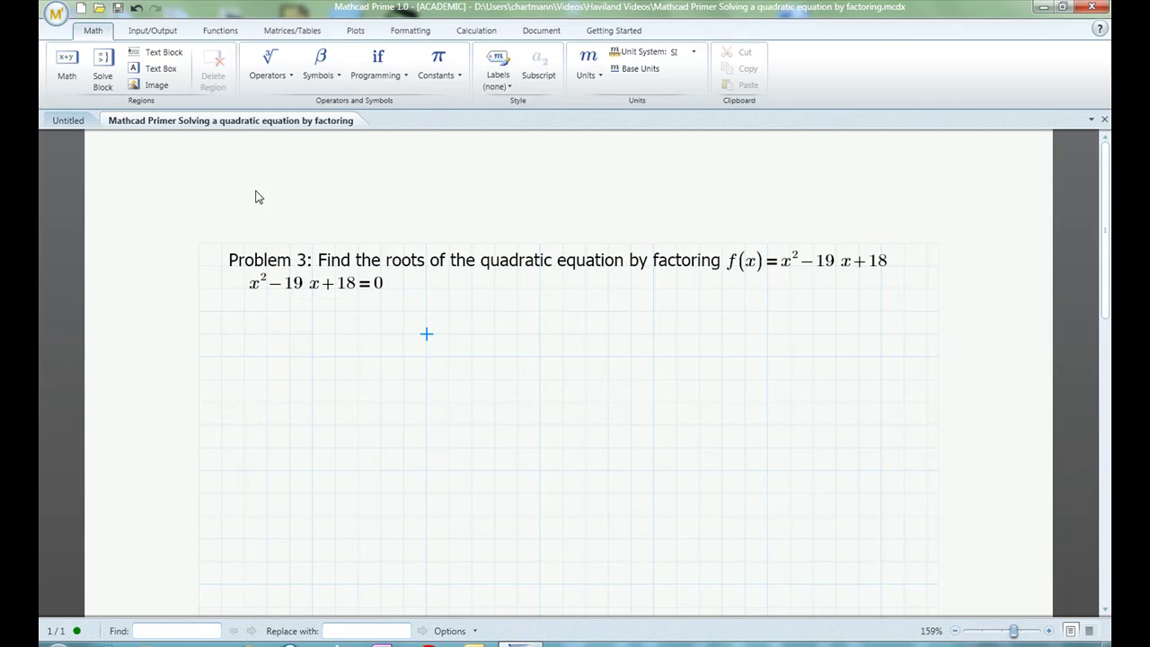
# Step: Insert a 3-row, 2-column table from the Matrices/Tables tab
pyautogui.click(291, 29)
pyautogui.click(106, 70)
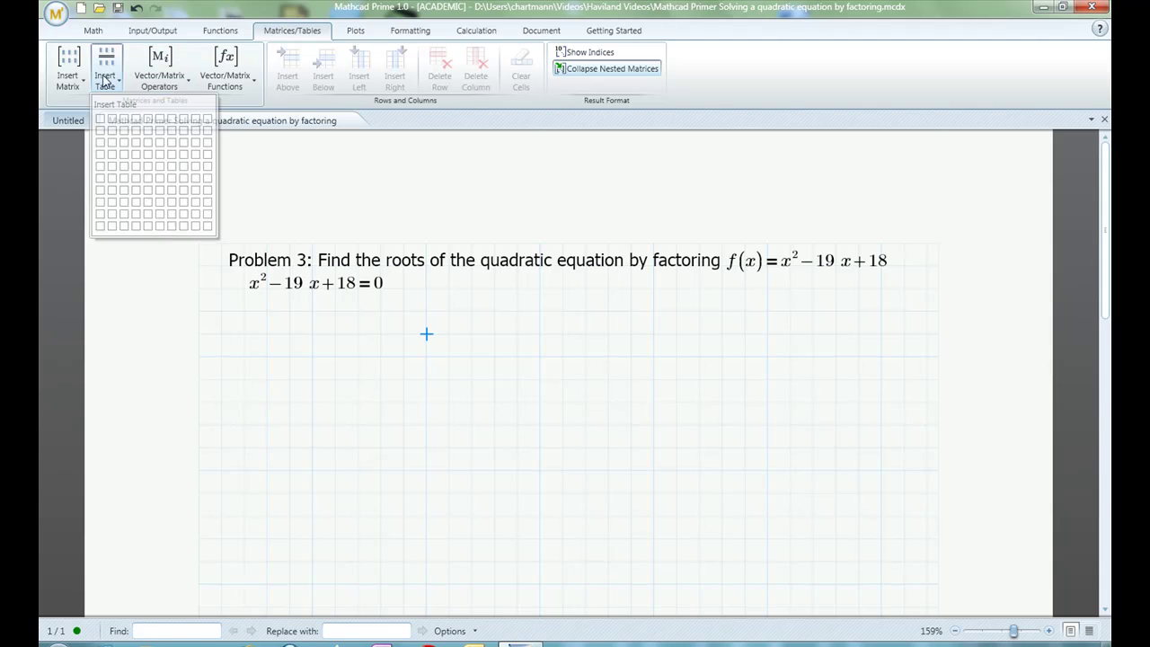
pyautogui.click(115, 153)
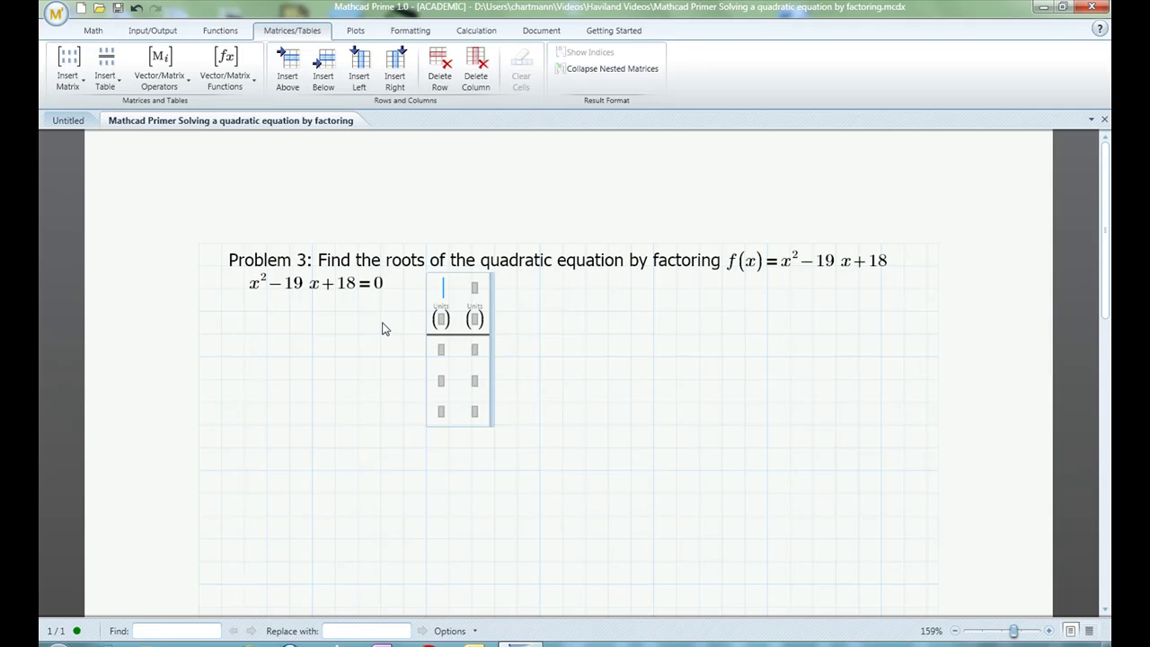
# Step: Fill the table with the factor pairs −1/−18, −2/−9 and −3/−6
pyautogui.click(443, 354)
pyautogui.write('-1')
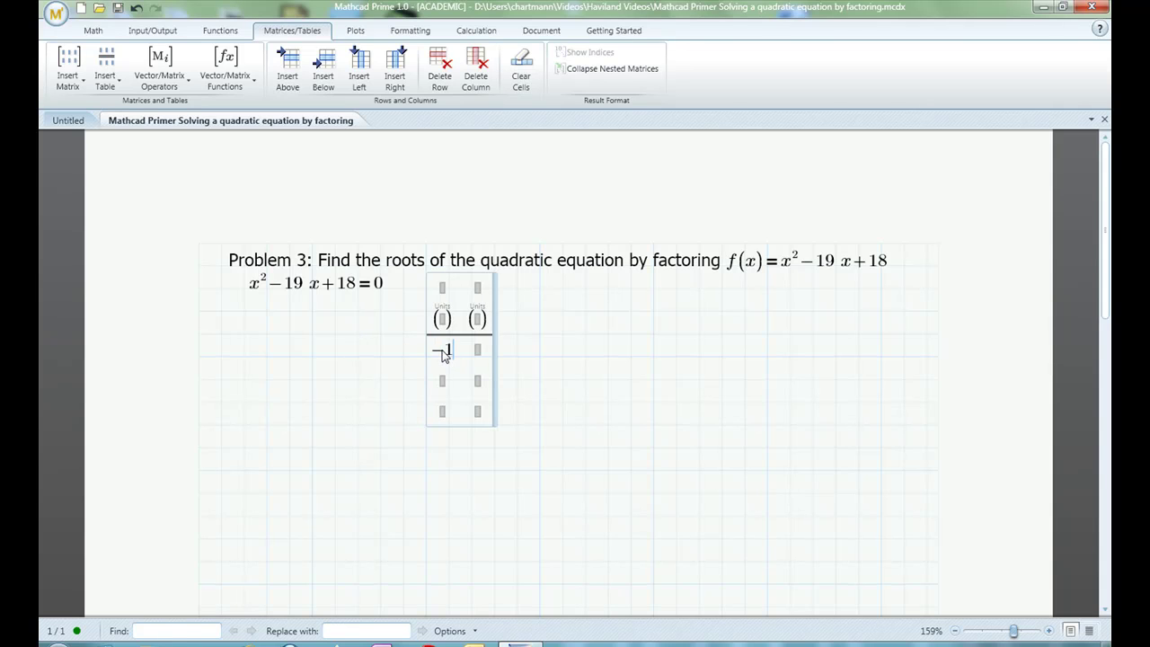
pyautogui.press('Tab')
pyautogui.write('-19')
pyautogui.press('BackSpace')
pyautogui.write('8')
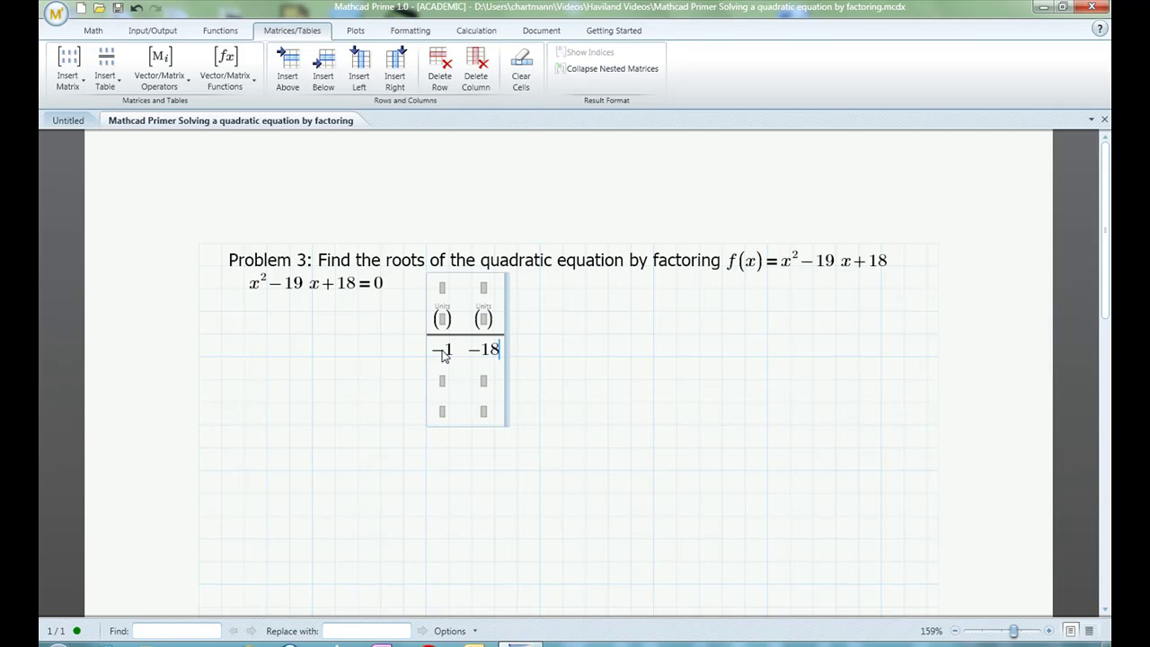
pyautogui.press('Tab')
pyautogui.write('-2')
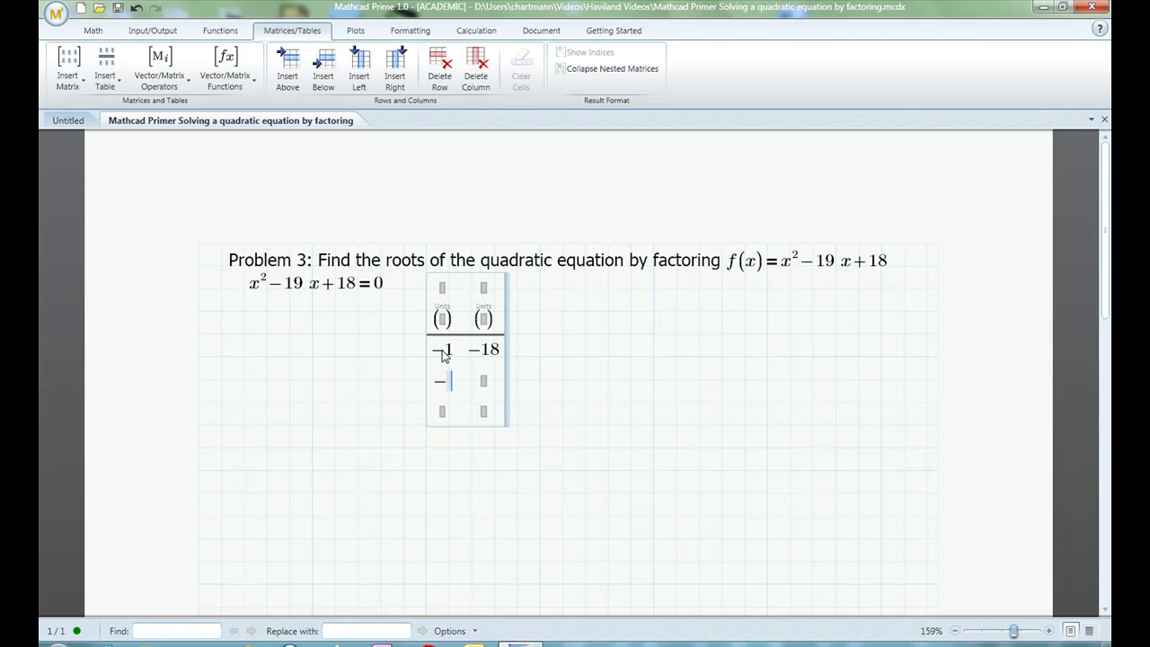
pyautogui.press('Tab')
pyautogui.write('-9')
pyautogui.press('Tab')
pyautogui.write('-3')
pyautogui.press('Tab')
pyautogui.write('-6')
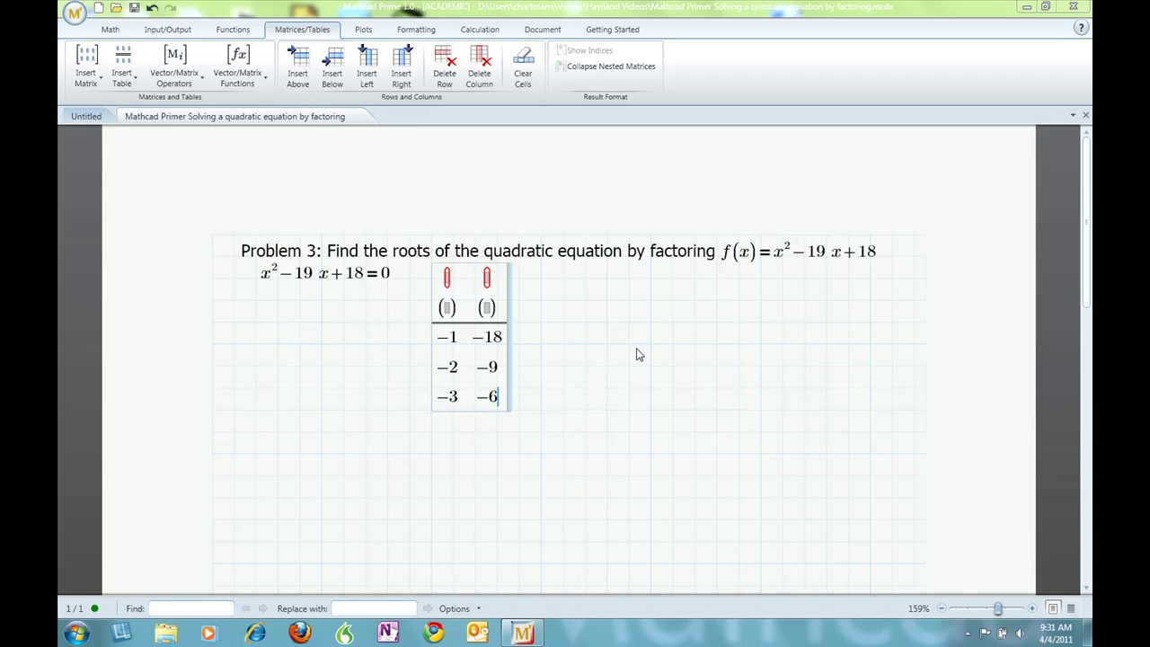
pyautogui.moveTo(503, 340); pyautogui.dragTo(452, 337)
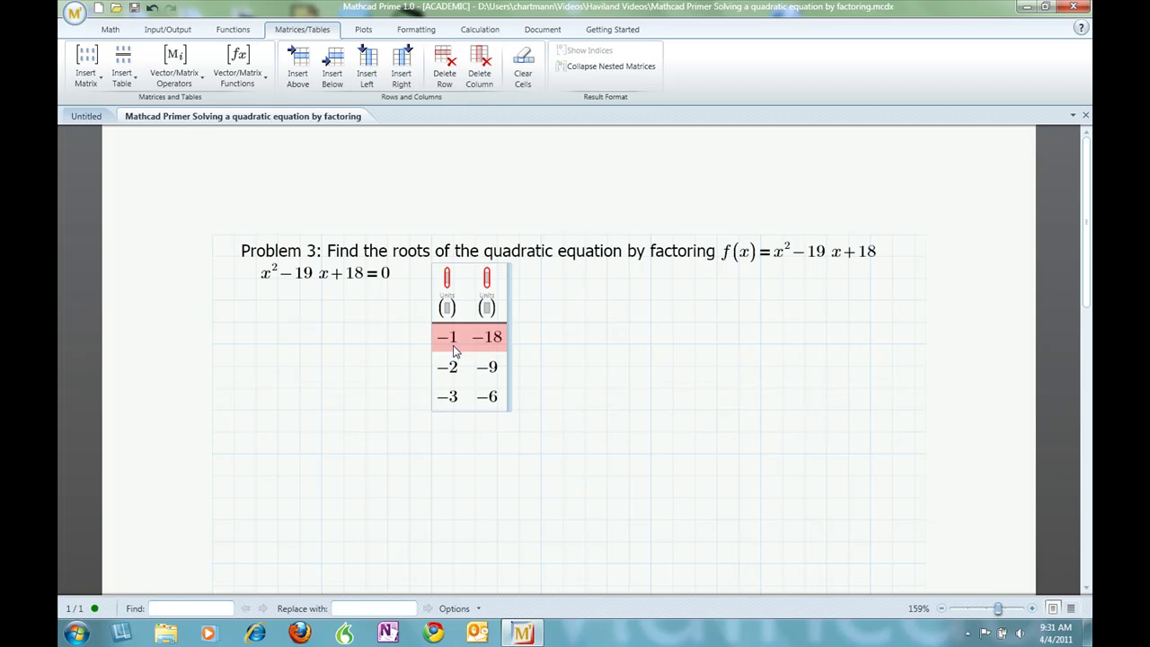
# Step: Write (x−1) and (x−18) side by side under the equation, then begin x−1 below
pyautogui.click(245, 303)
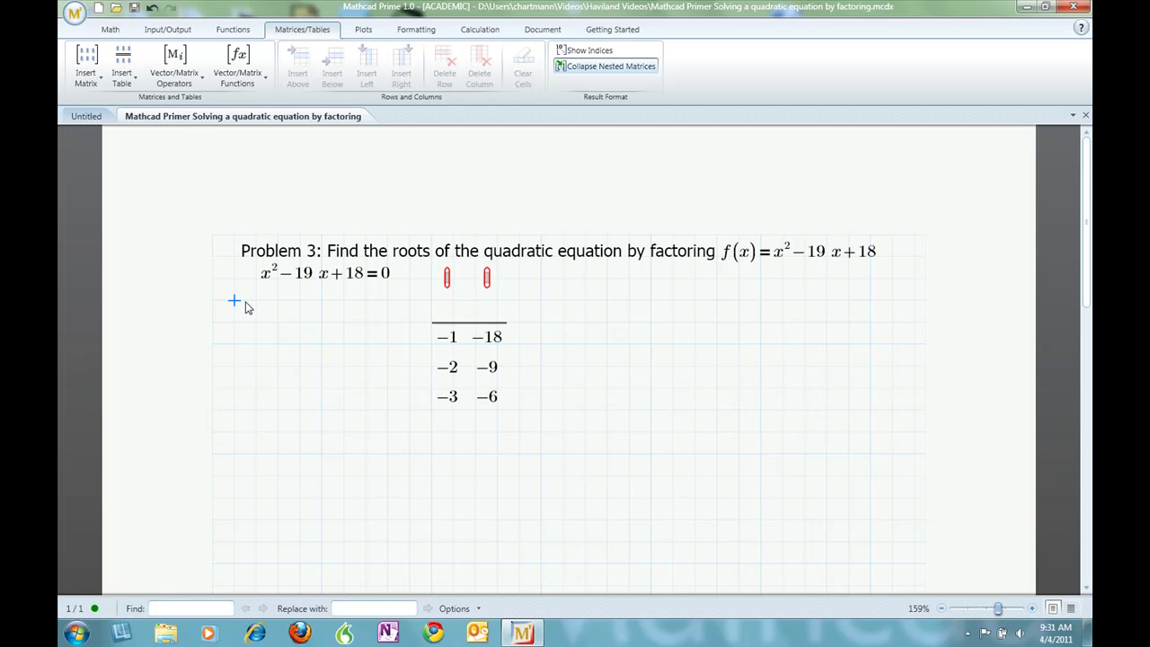
pyautogui.write('(x-1')
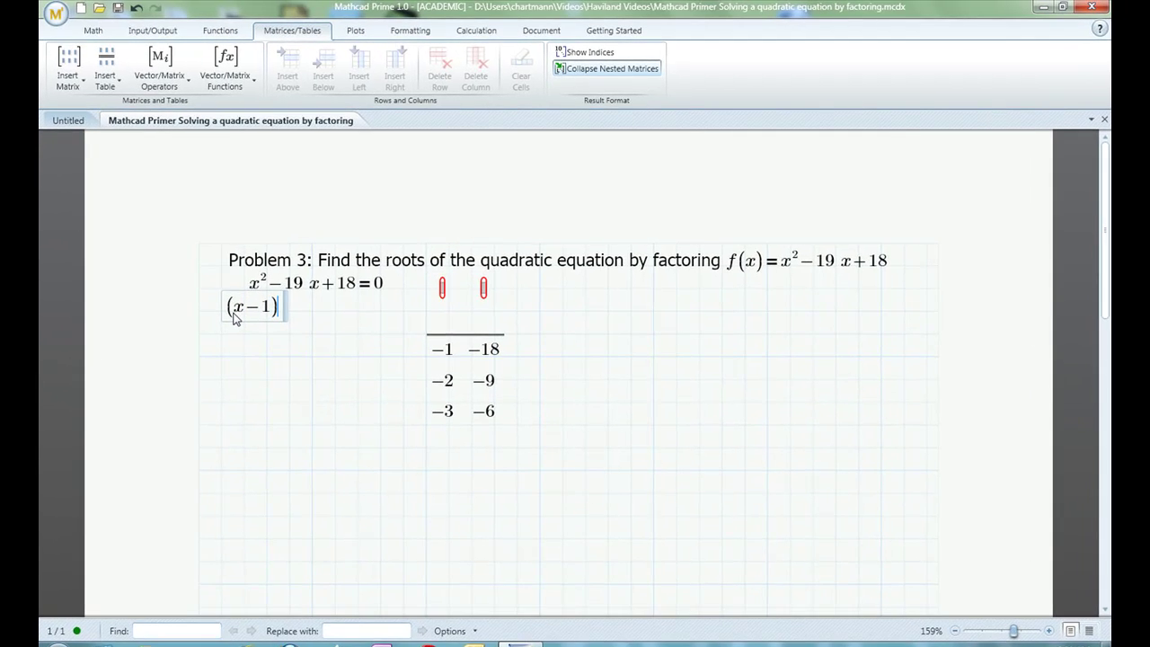
pyautogui.press('Tab')
pyautogui.write('(x-18')
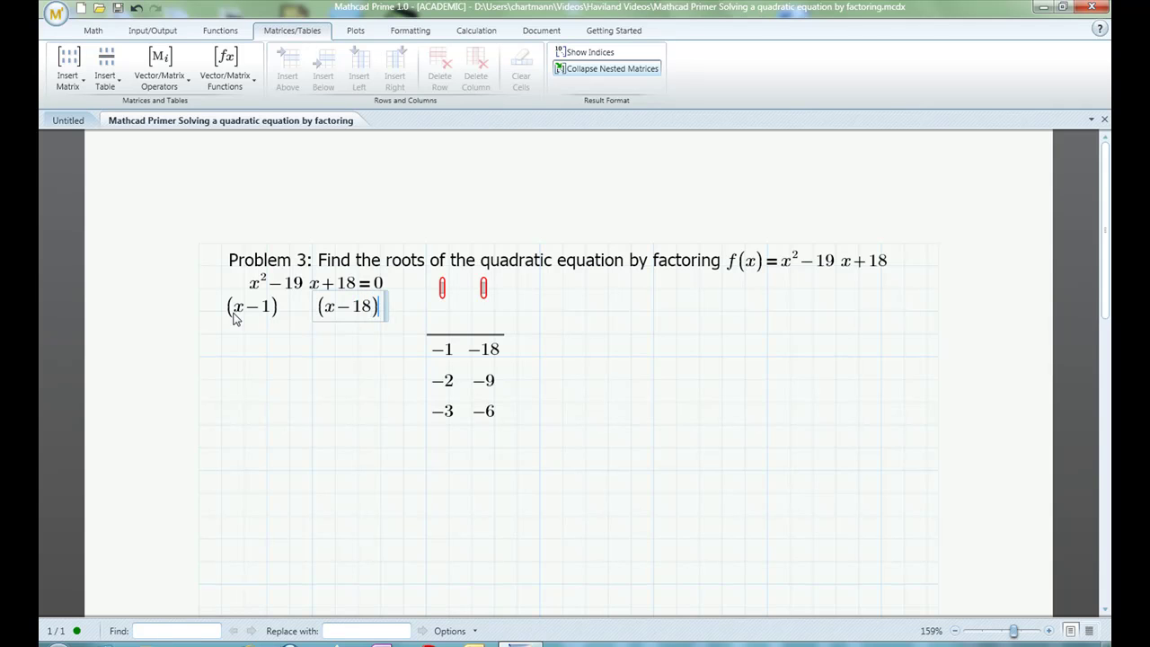
pyautogui.click(220, 334)
pyautogui.write('x-1')
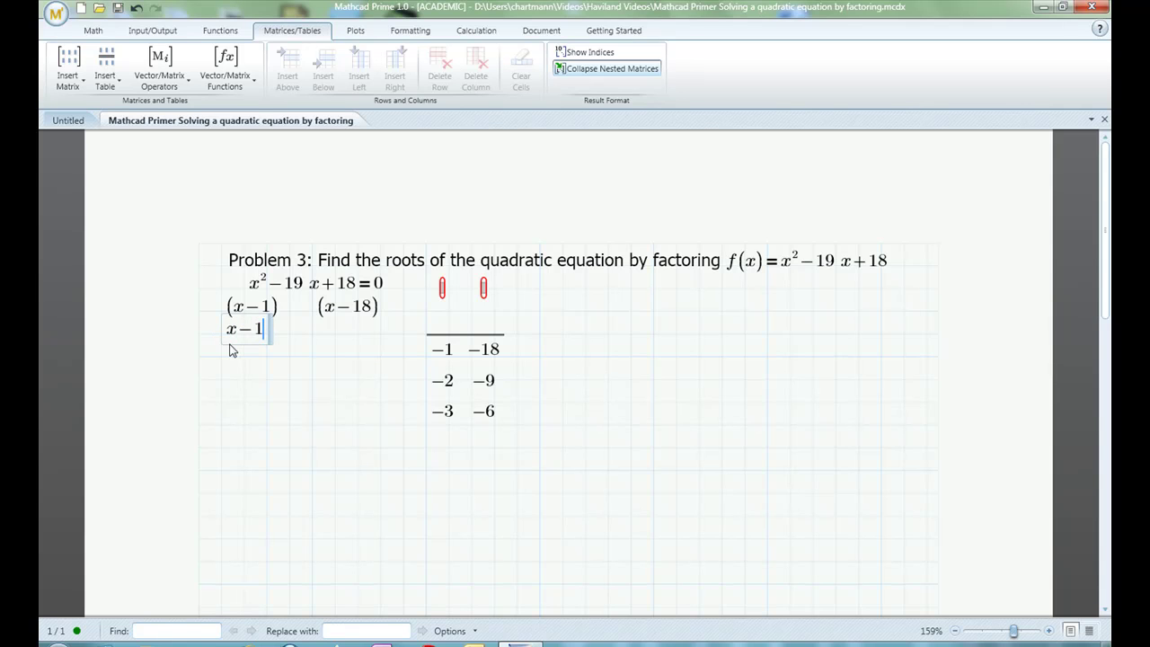
# Step: Complete x−1=0 and write x=1 beneath it
pyautogui.hotkey('ctrl', '=')
pyautogui.write('0')
pyautogui.click(230, 350)
pyautogui.write('x')
pyautogui.hotkey('ctrl', '=')
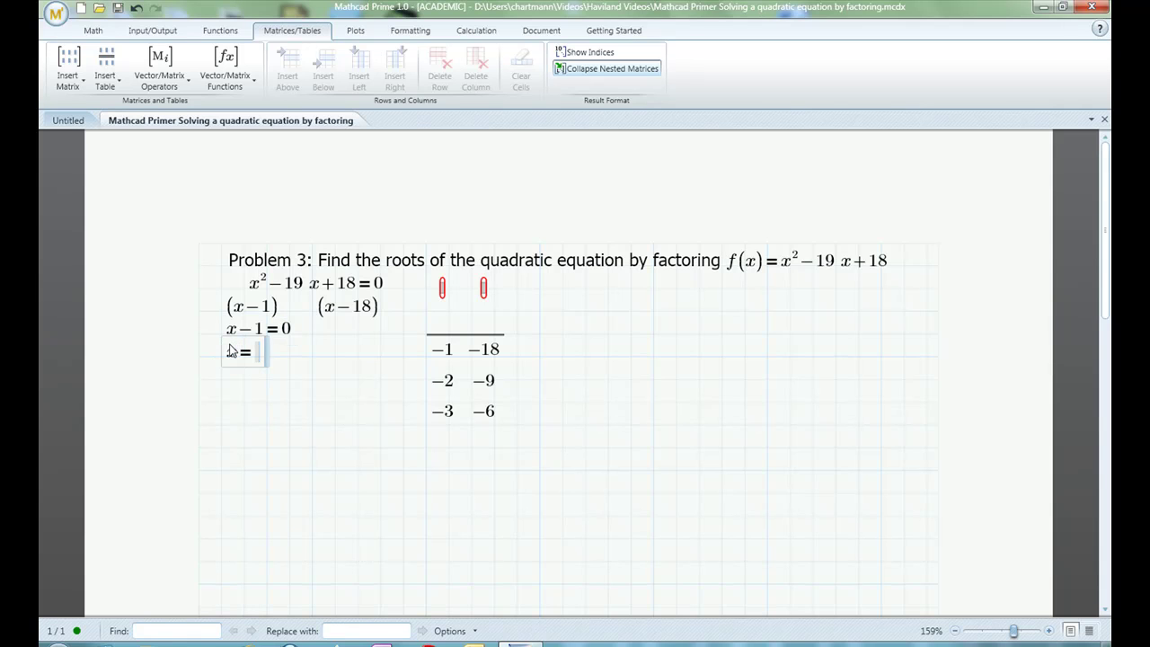
pyautogui.write('1')
# Step: Under the second factor, write x−18=0 and x=18 beneath it
pyautogui.click(312, 335)
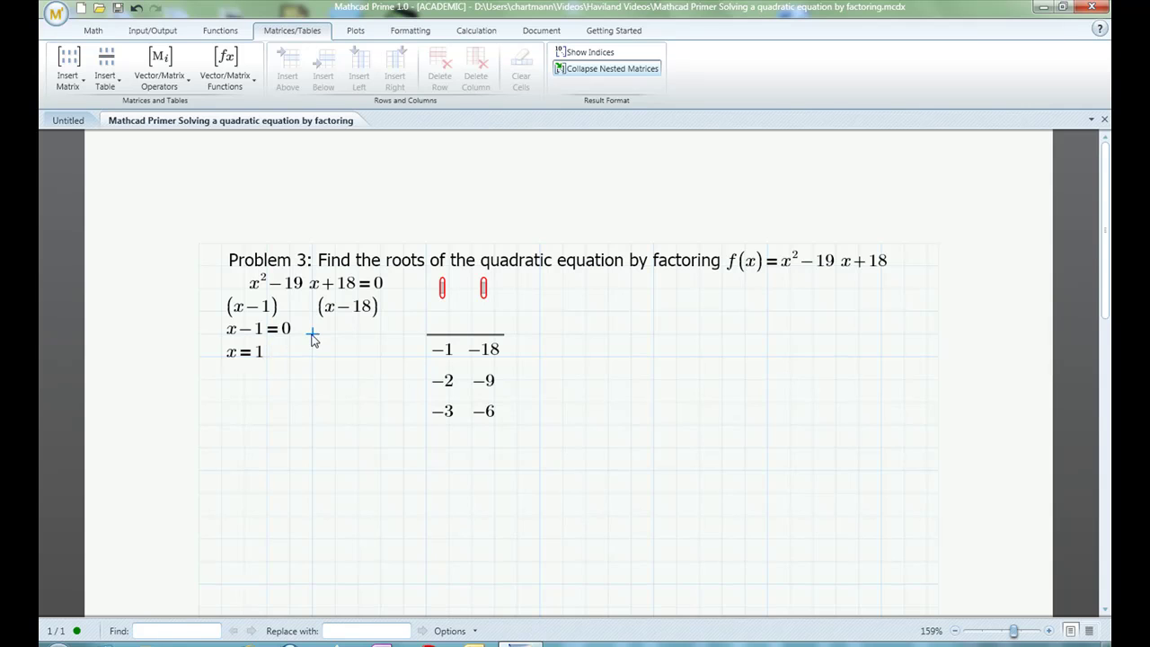
pyautogui.write('x-18')
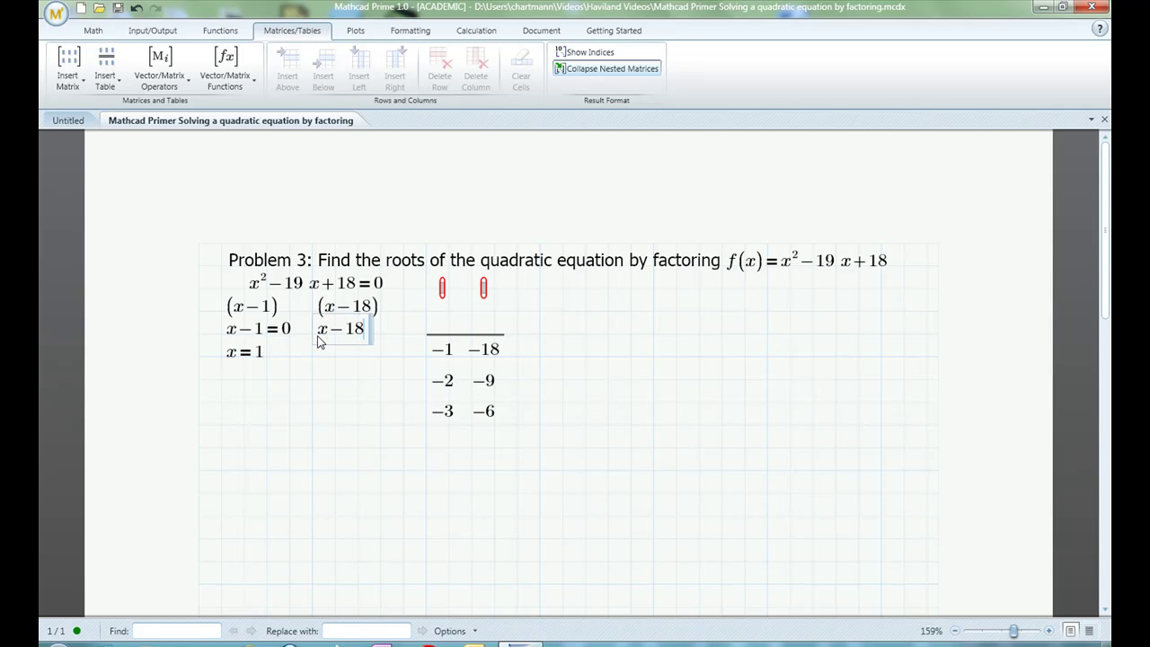
pyautogui.hotkey('ctrl', '=')
pyautogui.write('0')
pyautogui.press('Return')
pyautogui.write('x')
pyautogui.hotkey('ctrl', '=')
pyautogui.write('18')
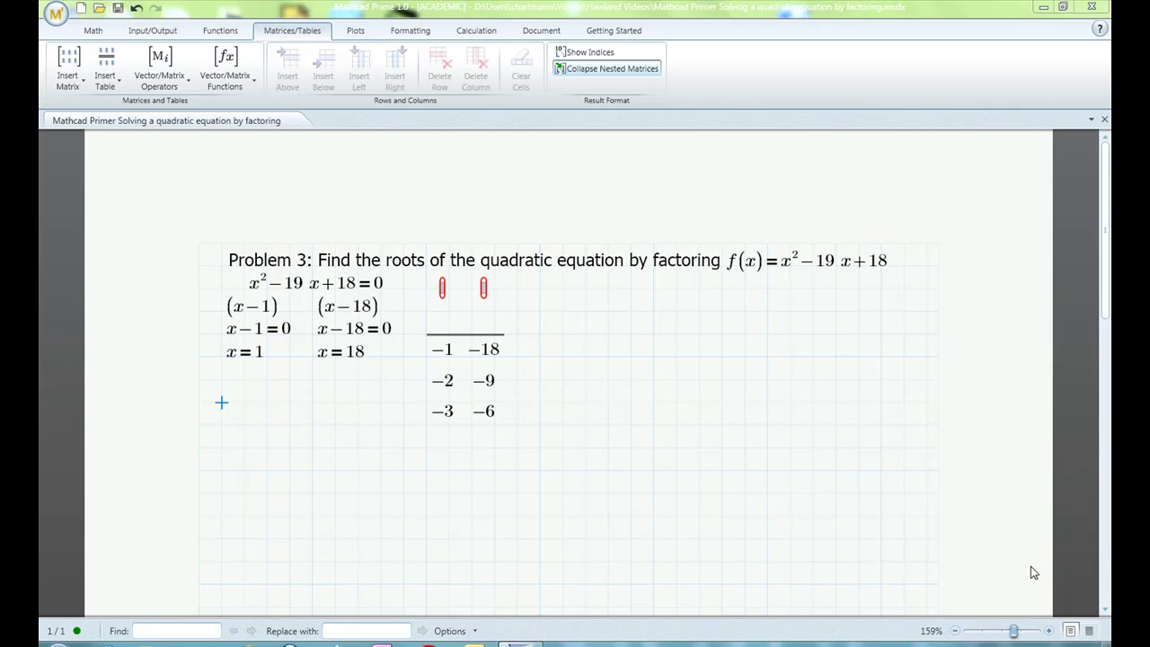
# Step: Paste the heading's f(x) expression below x=1 and make it the definition f(x):=x²−19x+18
pyautogui.click(759, 255)
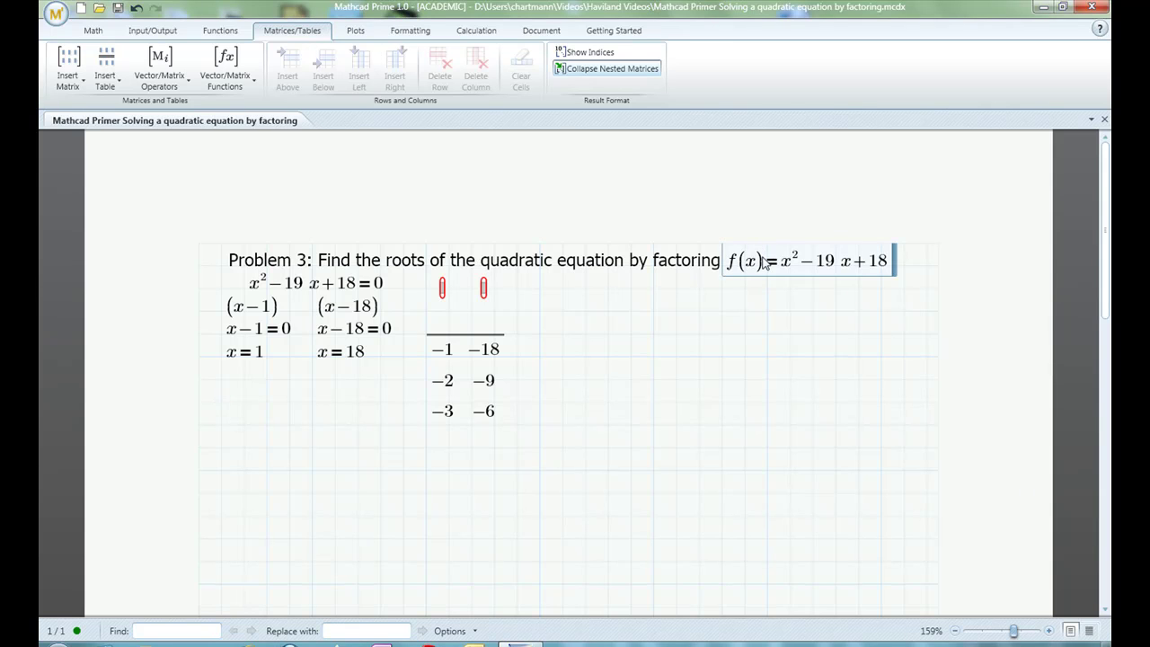
pyautogui.click(222, 405)
pyautogui.click(222, 381)
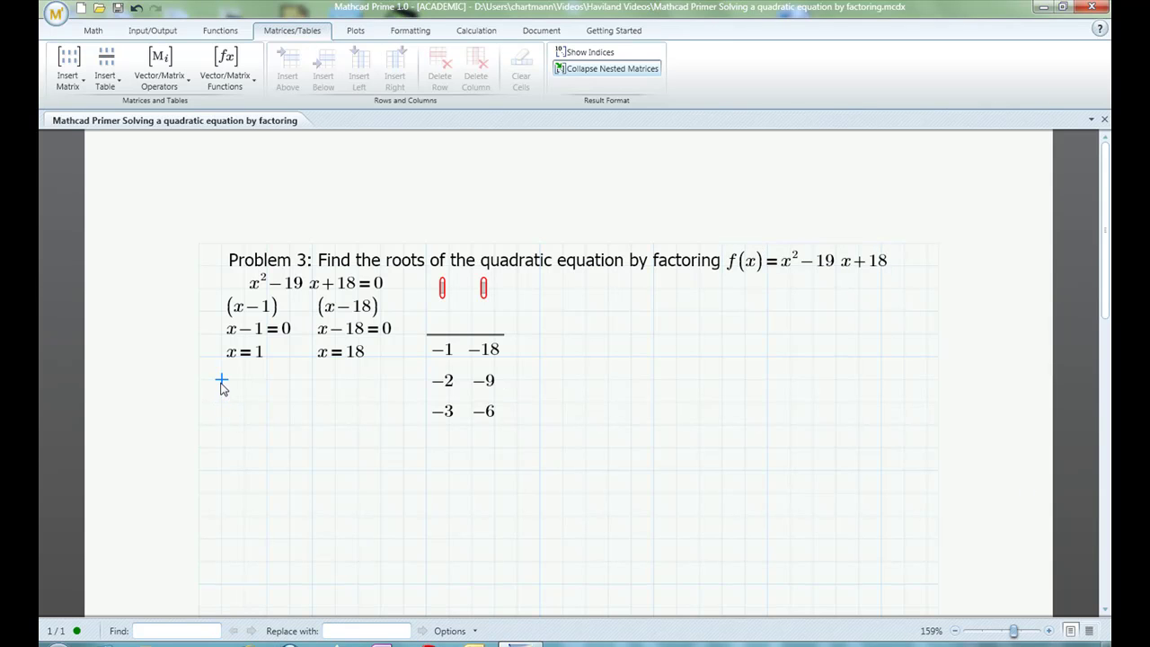
pyautogui.write('f(x)=x^2-19x+18')
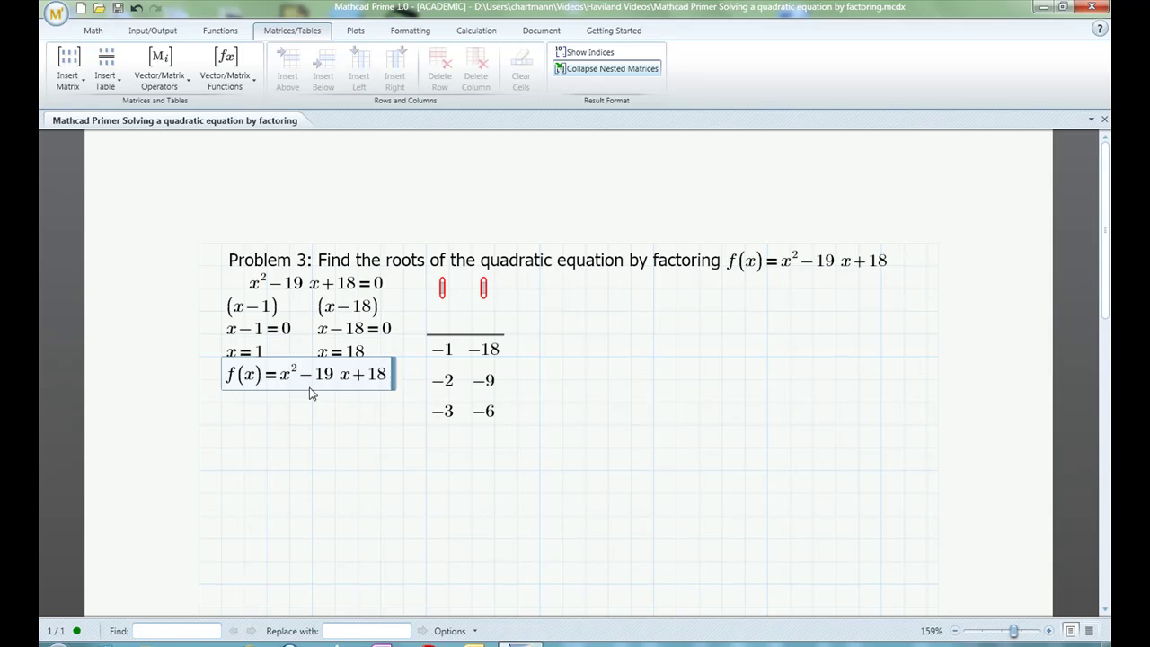
pyautogui.click(274, 381)
pyautogui.write(':')
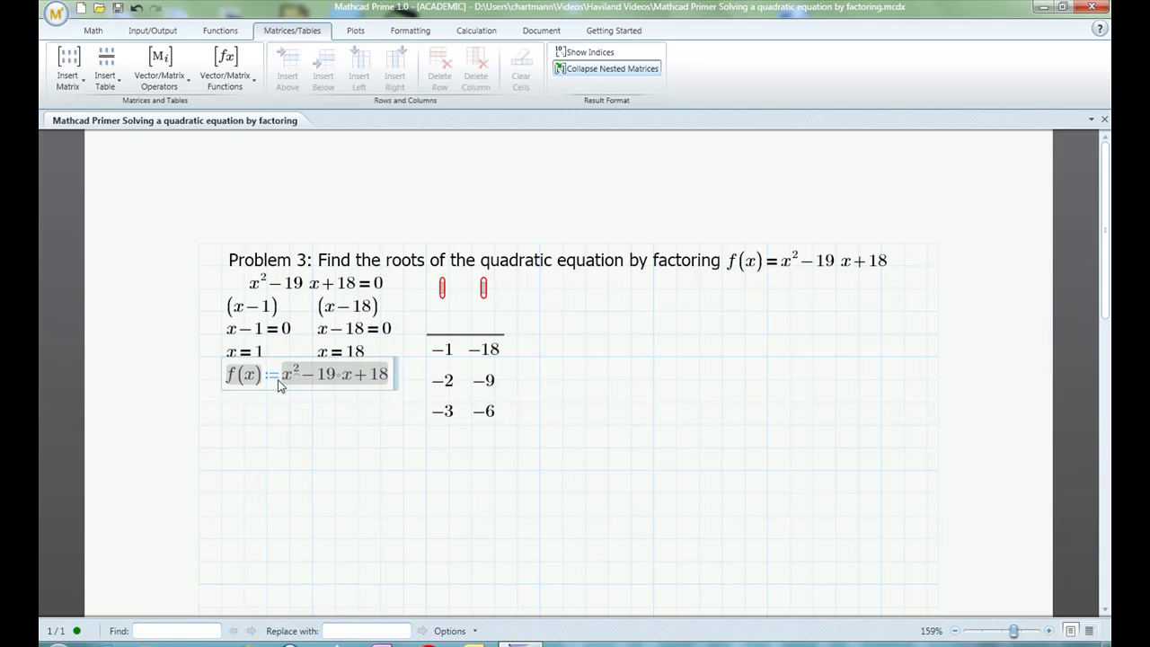
pyautogui.click(221, 406)
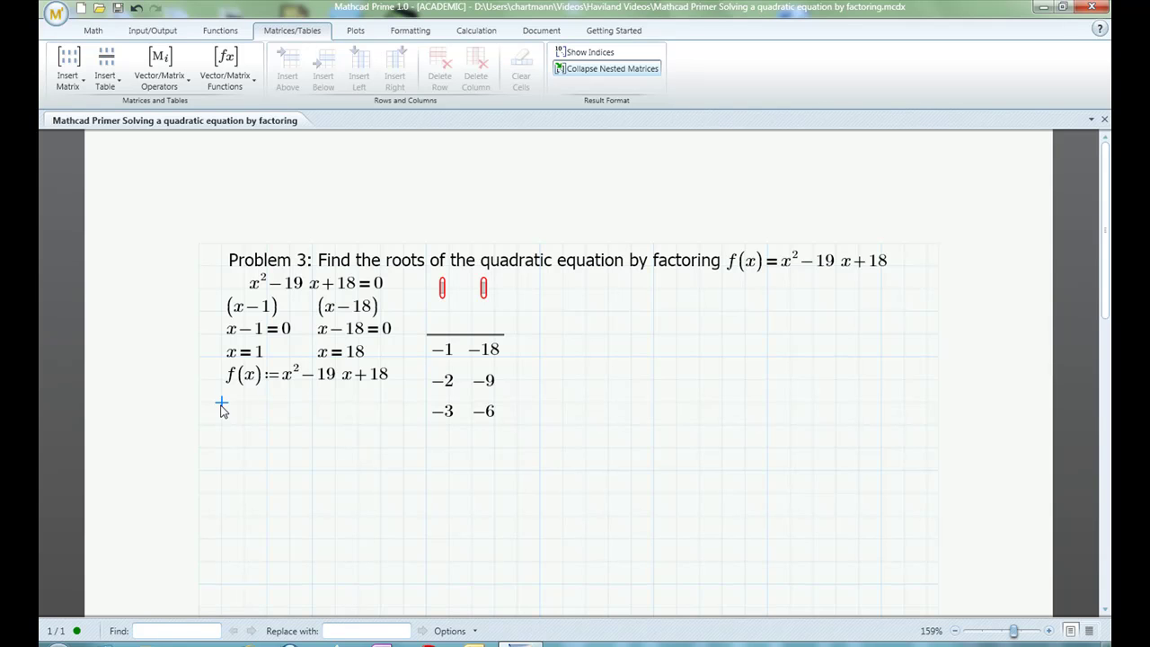
# Step: Evaluate f(1)= and f(18)= below the definition, both giving 0
pyautogui.write('f(1)')
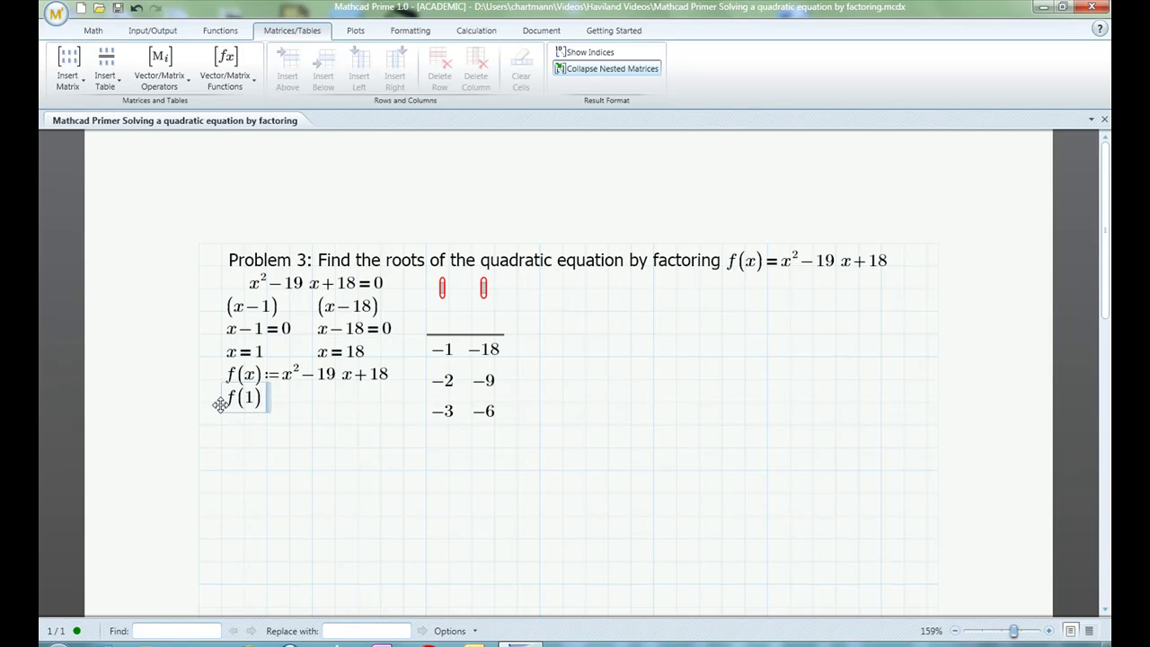
pyautogui.write('=0')
pyautogui.press('Return')
pyautogui.write('f(1)')
pyautogui.write('8')
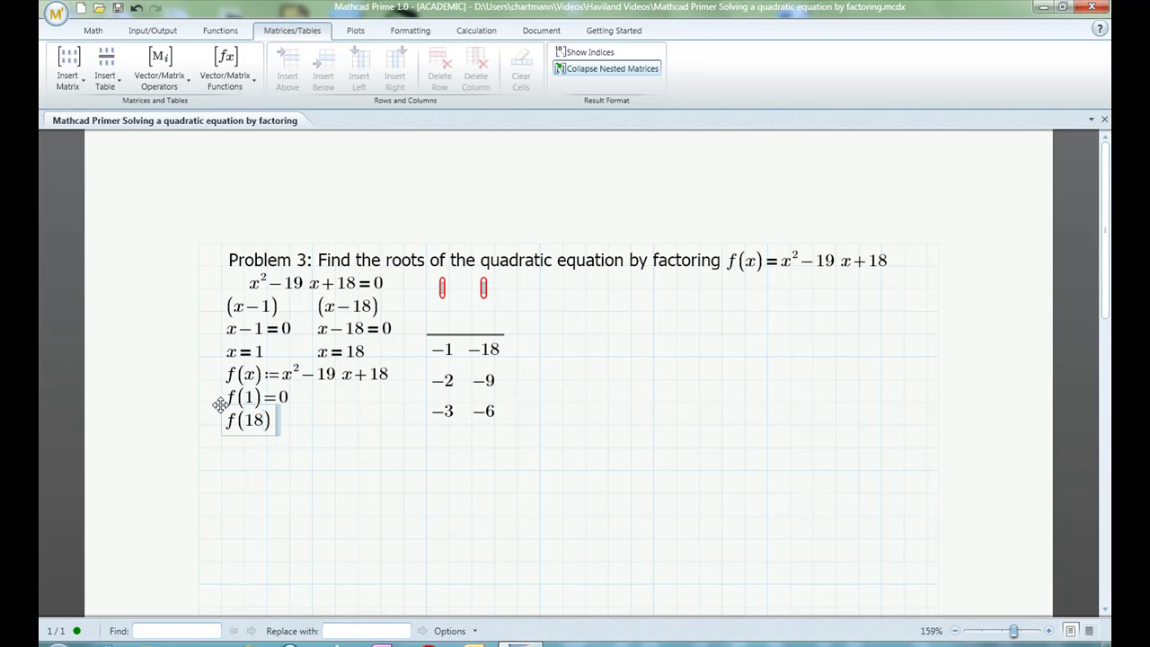
pyautogui.press('Right')
pyautogui.write('=')
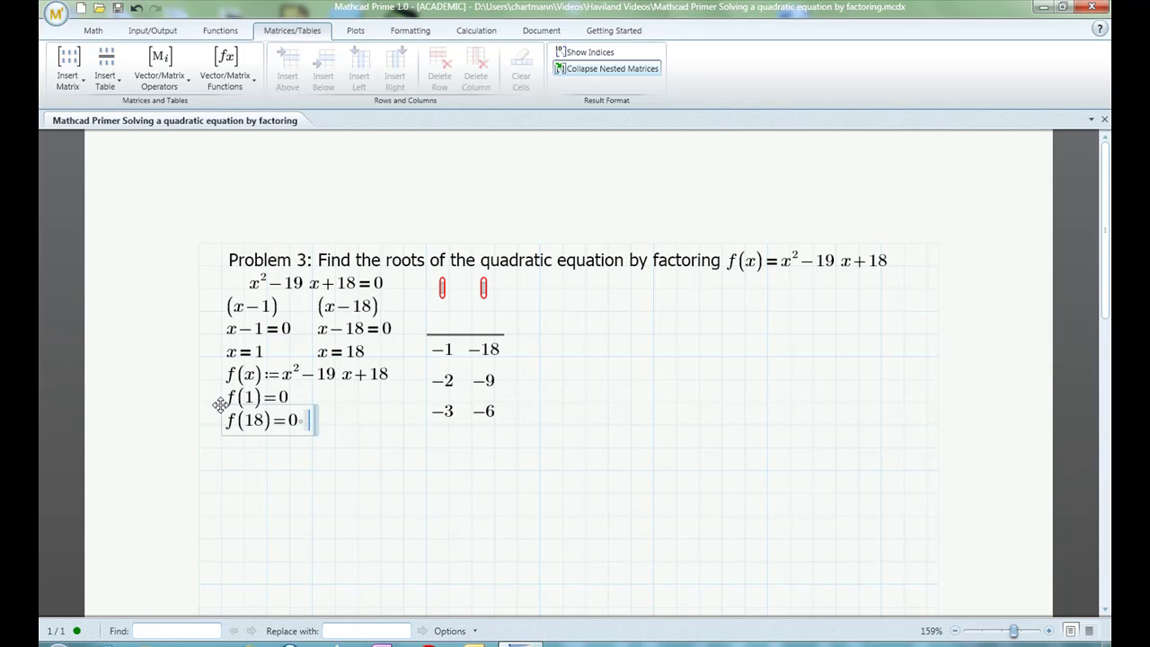
pyautogui.click(563, 333)
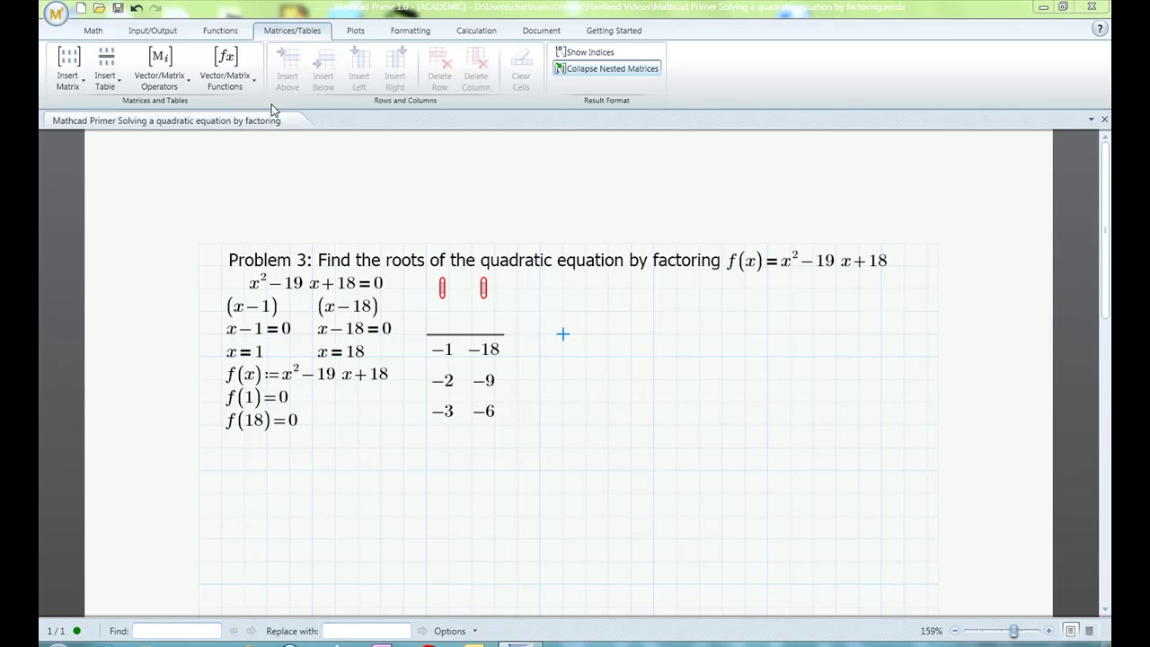
# Step: Insert an XY plot and paste the f(x) definition just above it
pyautogui.click(356, 30)
pyautogui.click(67, 79)
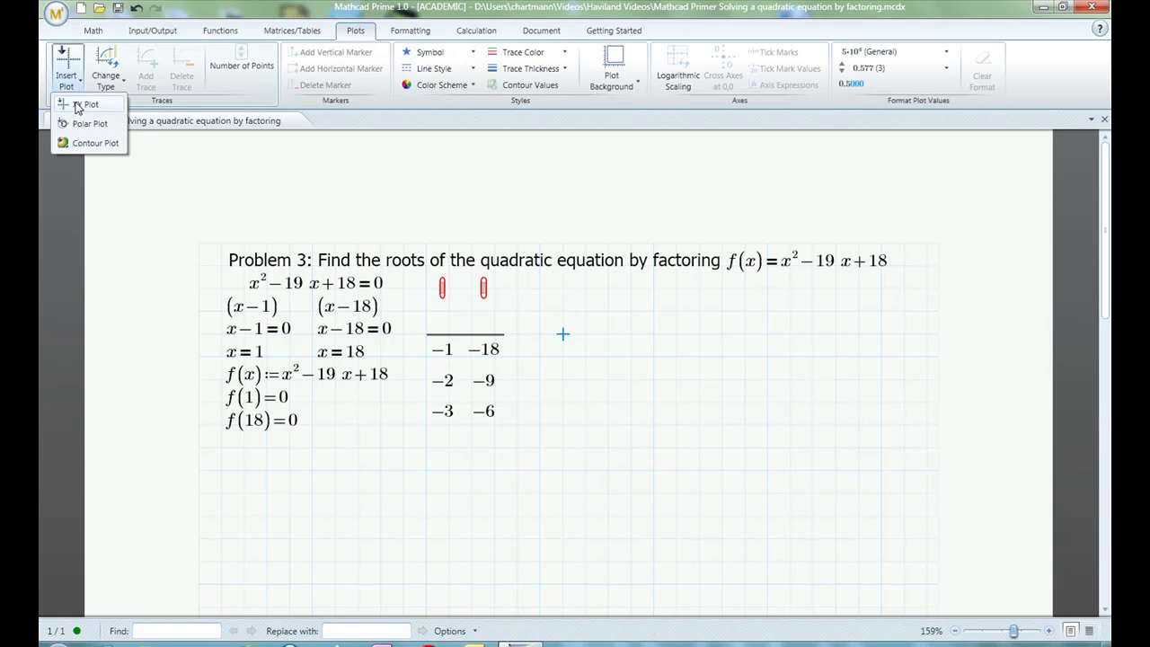
pyautogui.click(85, 104)
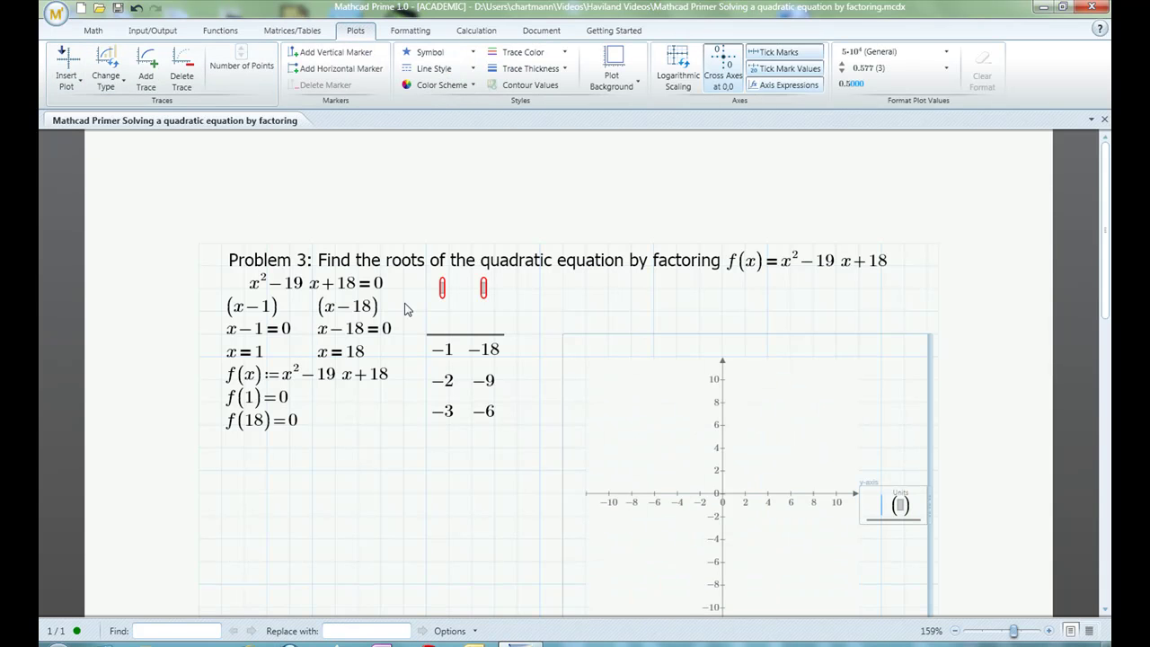
pyautogui.click(304, 381)
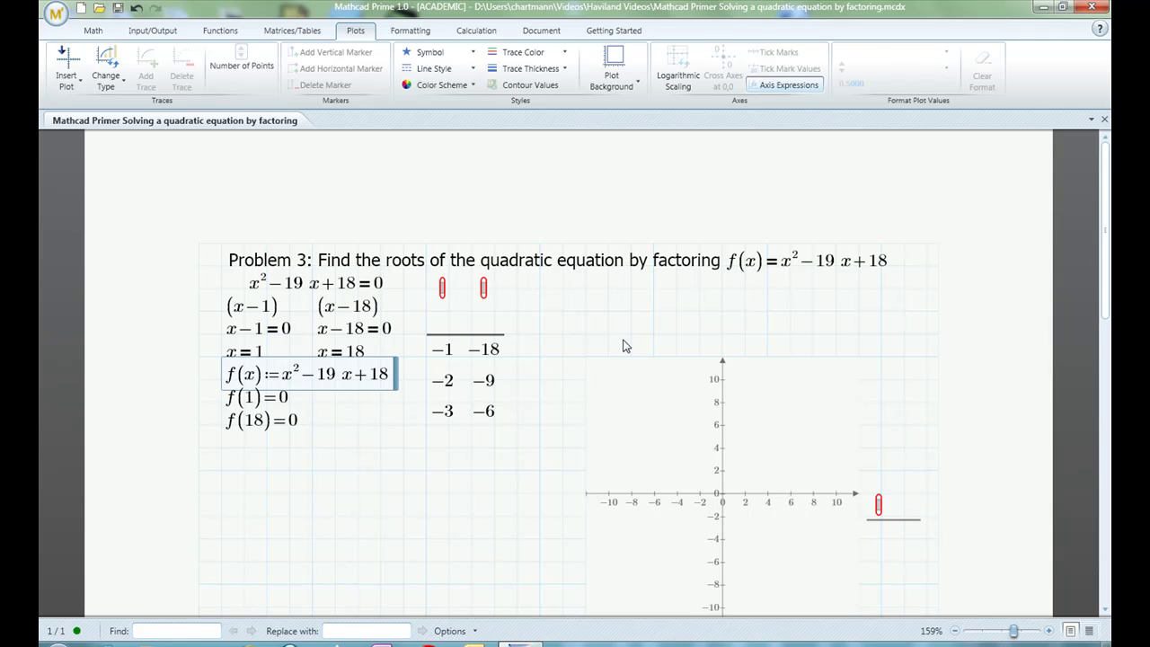
pyautogui.click(608, 312)
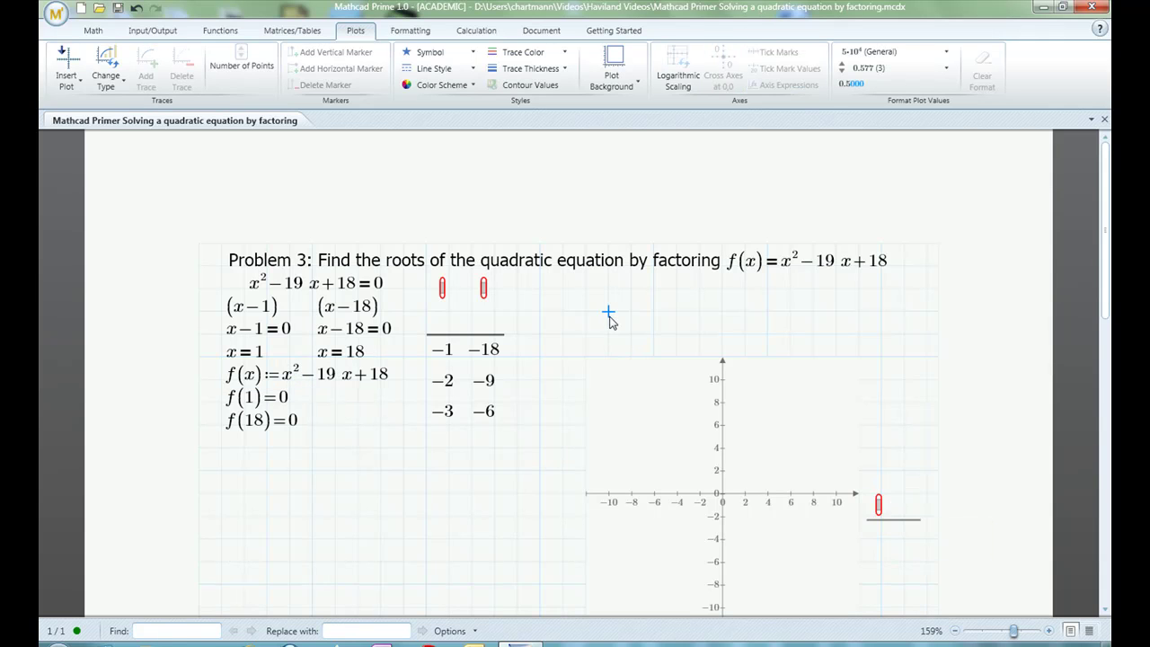
pyautogui.write('f(x):=x^2-19 x+18')
# Step: Plot f(x) on the y-axis against x on the x-axis
pyautogui.click(879, 505)
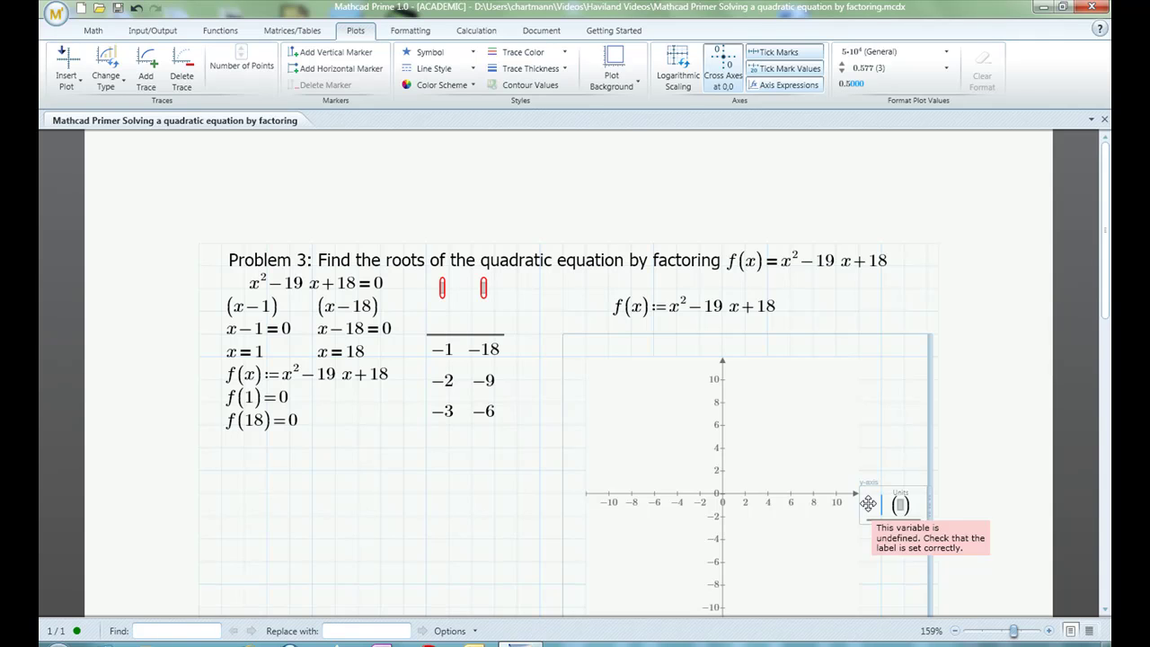
pyautogui.write('f(x)')
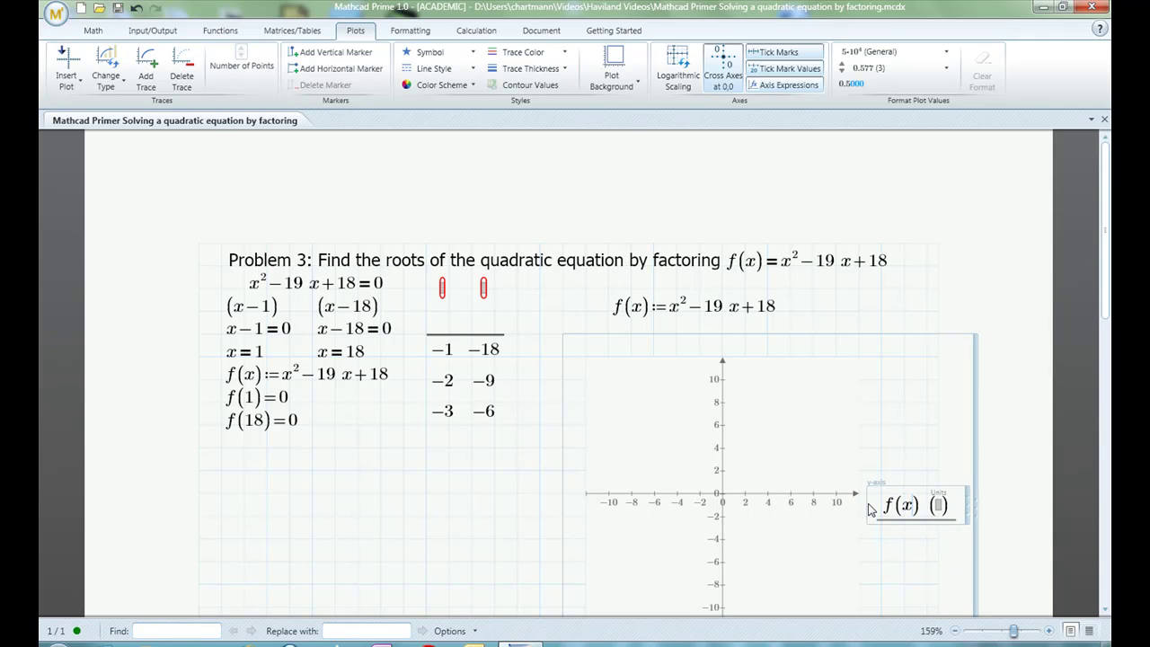
pyautogui.scroll(-2, 706, 579)
pyautogui.click(710, 514)
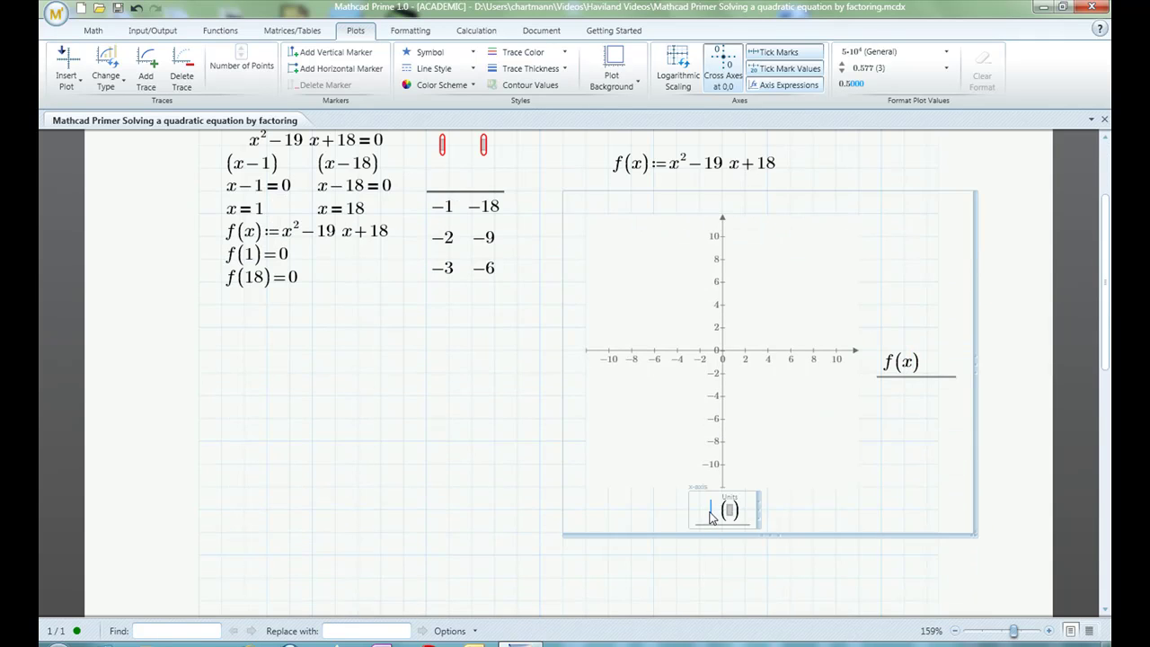
pyautogui.write('x')
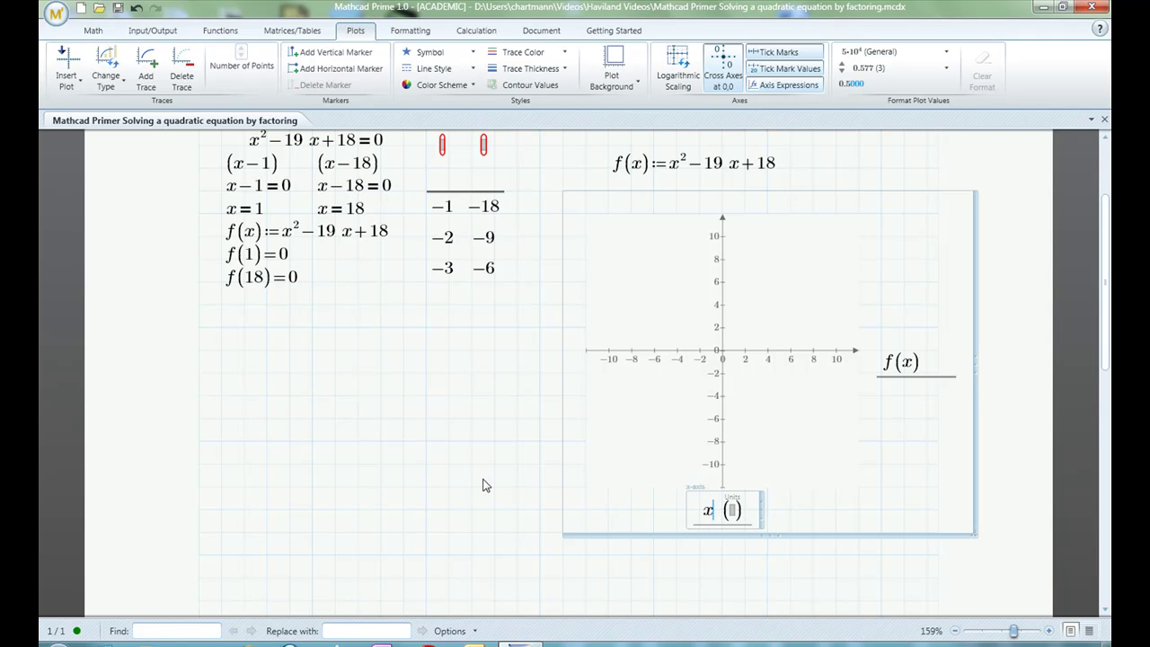
pyautogui.click(381, 441)
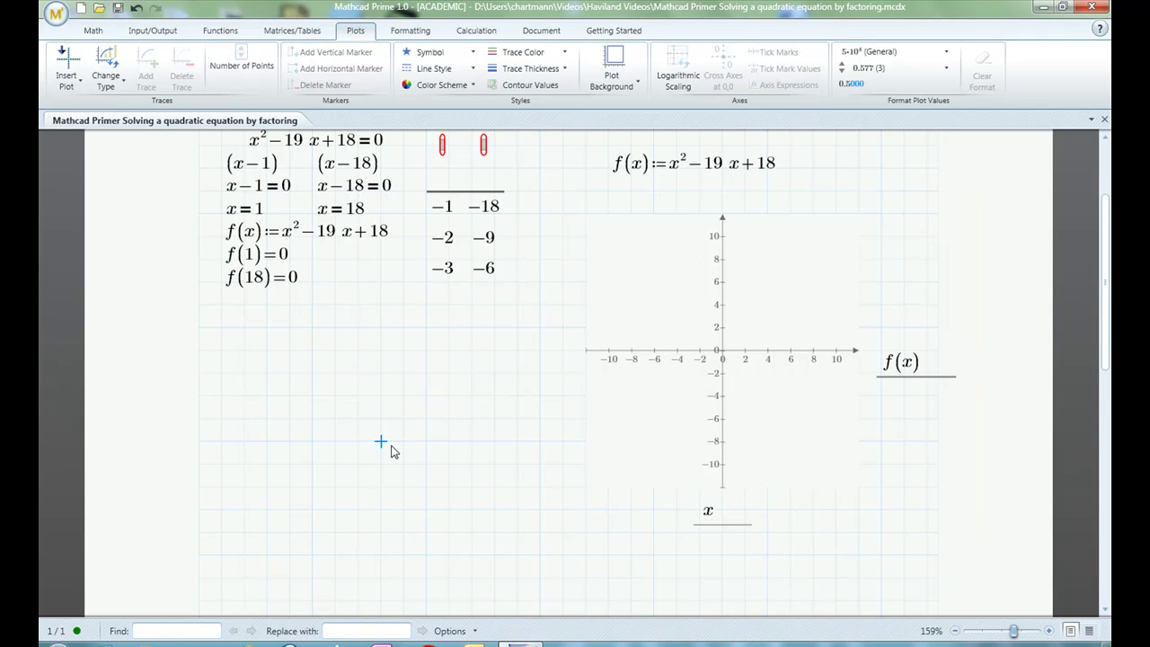
# Step: Change the plot's x-axis upper limit from 10 to 20
pyautogui.click(839, 432)
pyautogui.doubleClick(837, 428)
pyautogui.write('20')
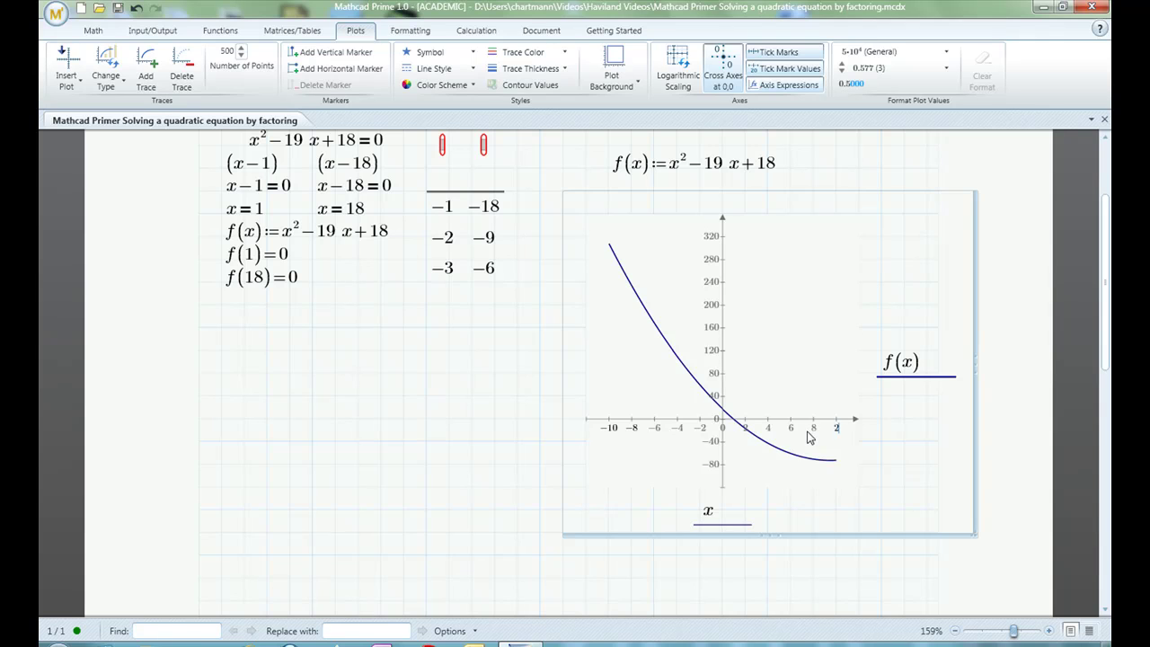
pyautogui.click(408, 446)
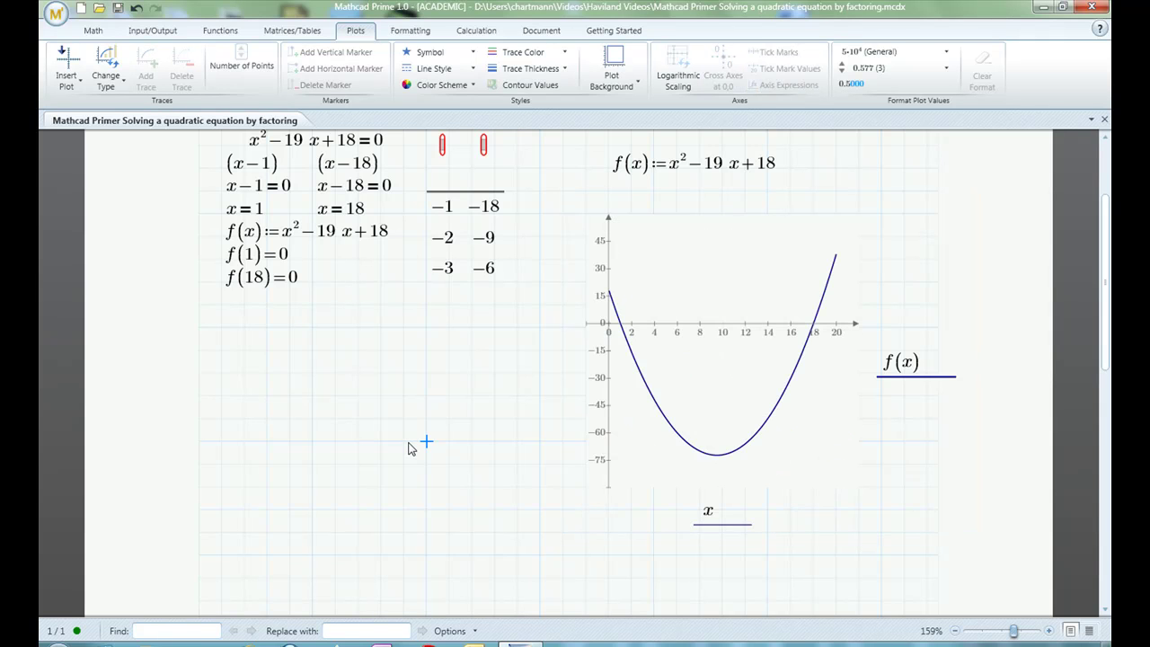